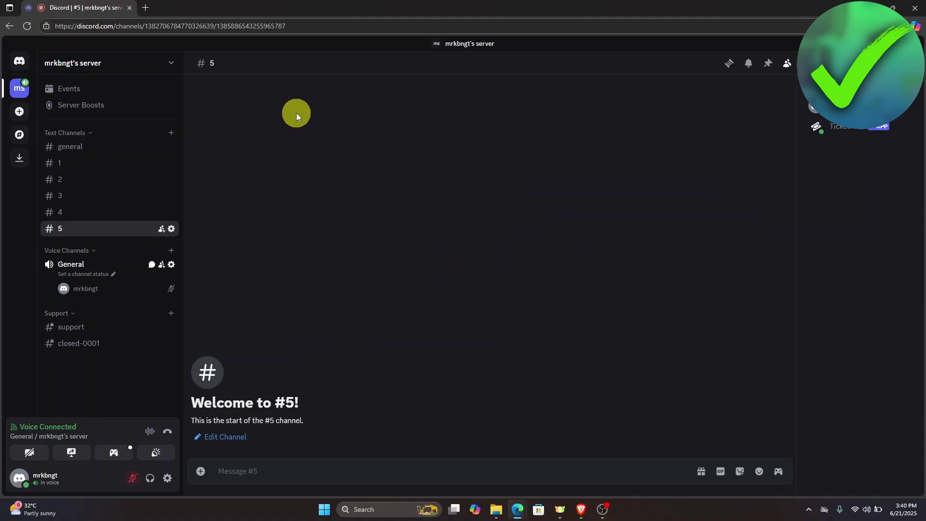
# Step: Start the Community Server setup from the server's settings
pyautogui.click(170, 64)
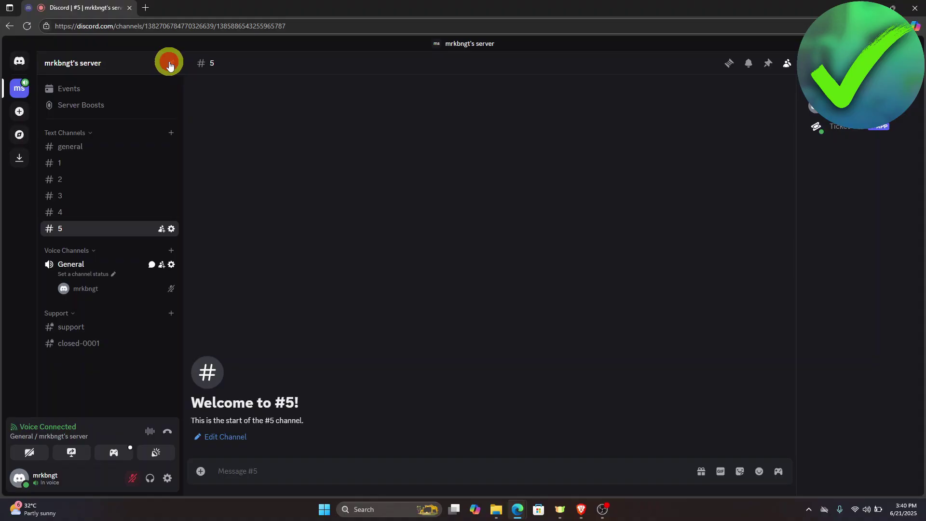
pyautogui.click(132, 130)
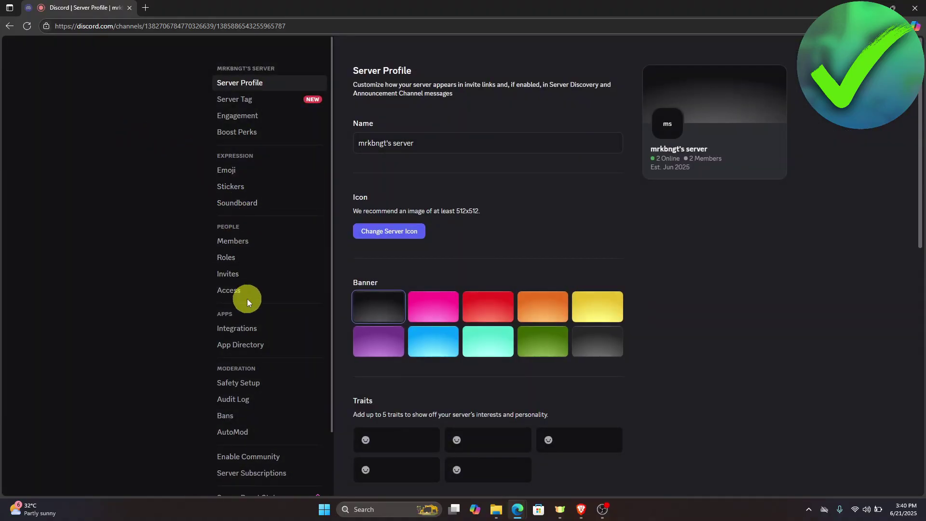
pyautogui.scroll(-2, 247, 299)
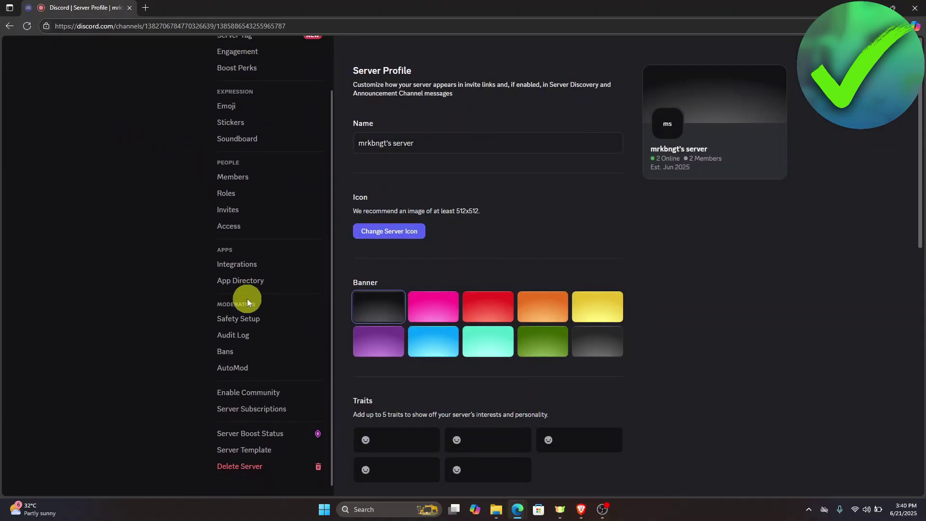
pyautogui.click(297, 383)
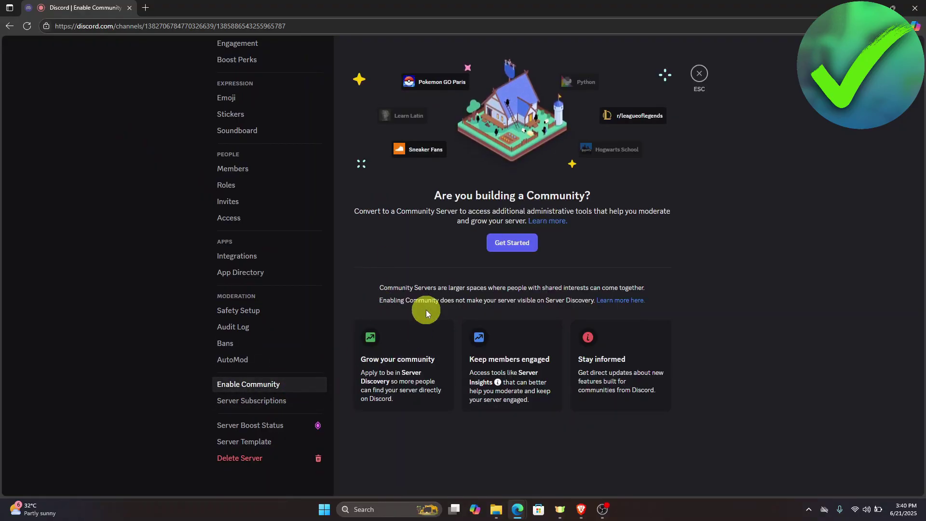
pyautogui.click(501, 249)
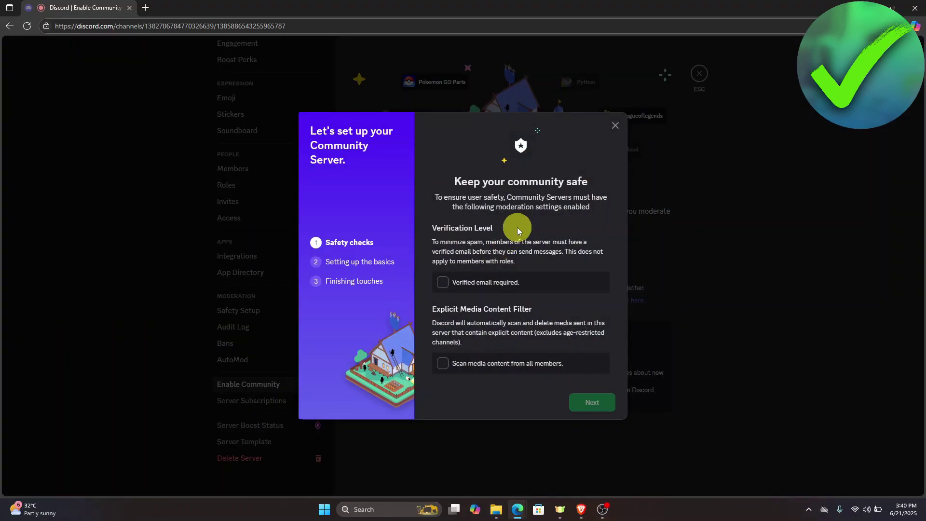
# Step: Require verified email, scan all members' media, keep rules and updates channels, agree, and finish setup
pyautogui.click(441, 284)
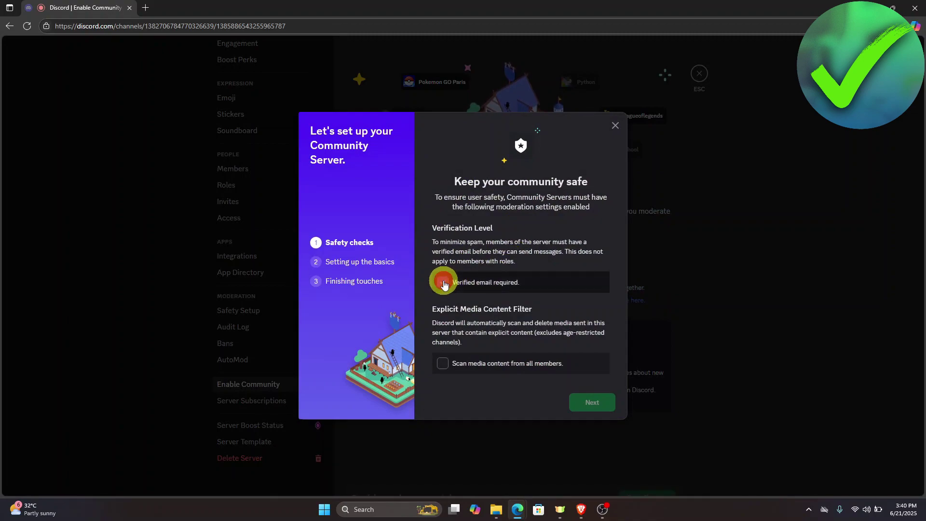
pyautogui.click(445, 366)
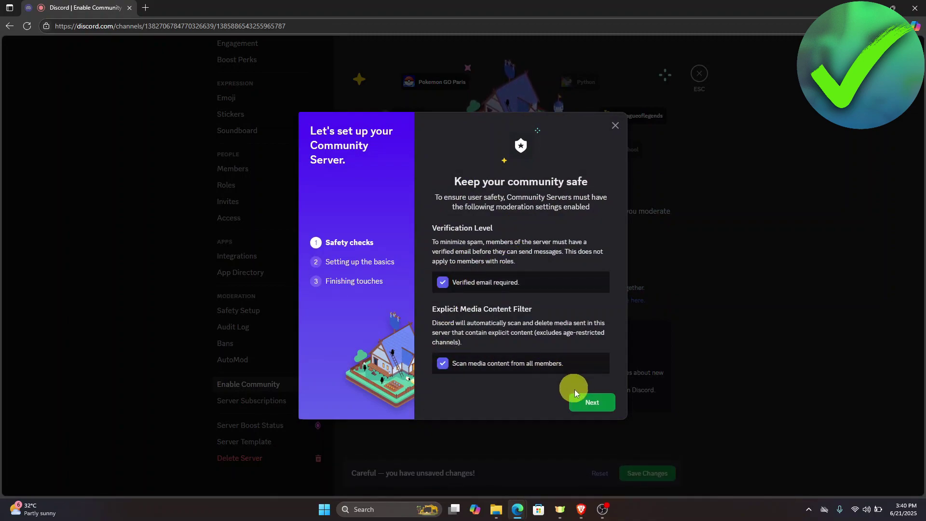
pyautogui.click(586, 400)
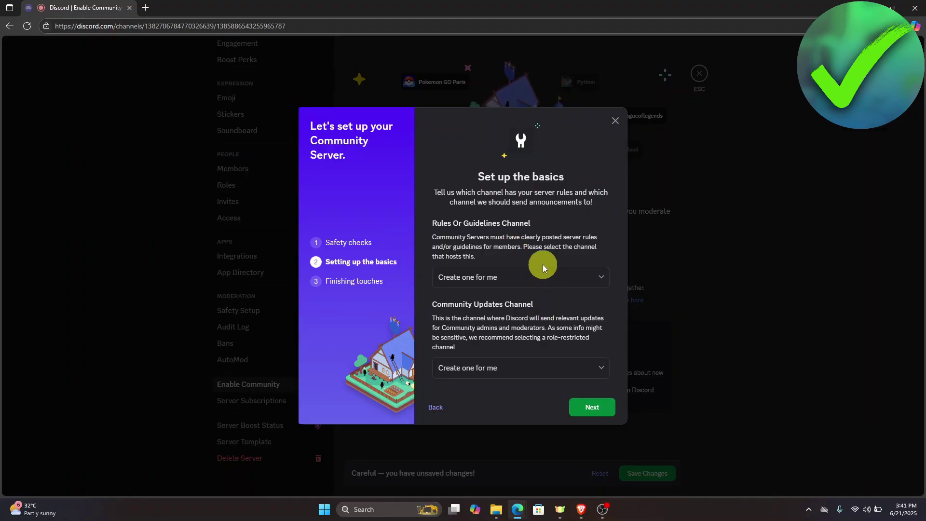
pyautogui.click(592, 406)
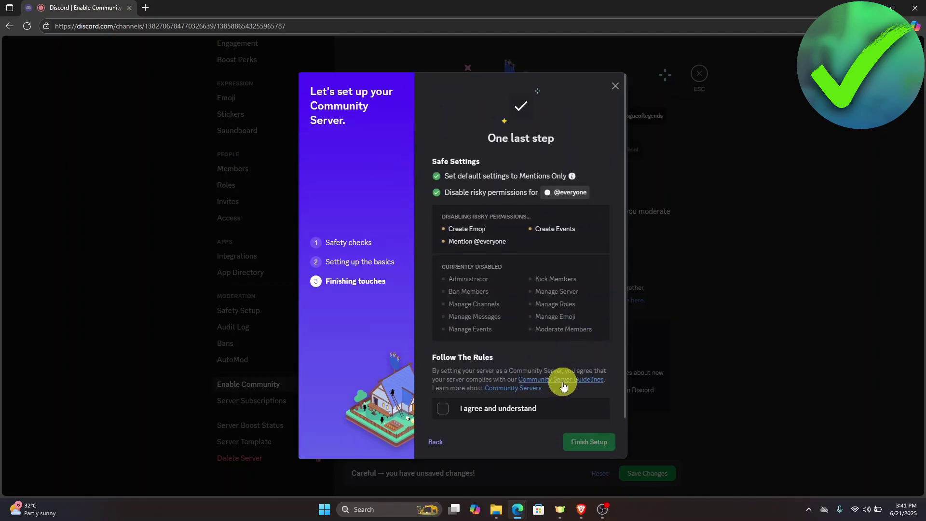
pyautogui.click(443, 408)
pyautogui.click(599, 440)
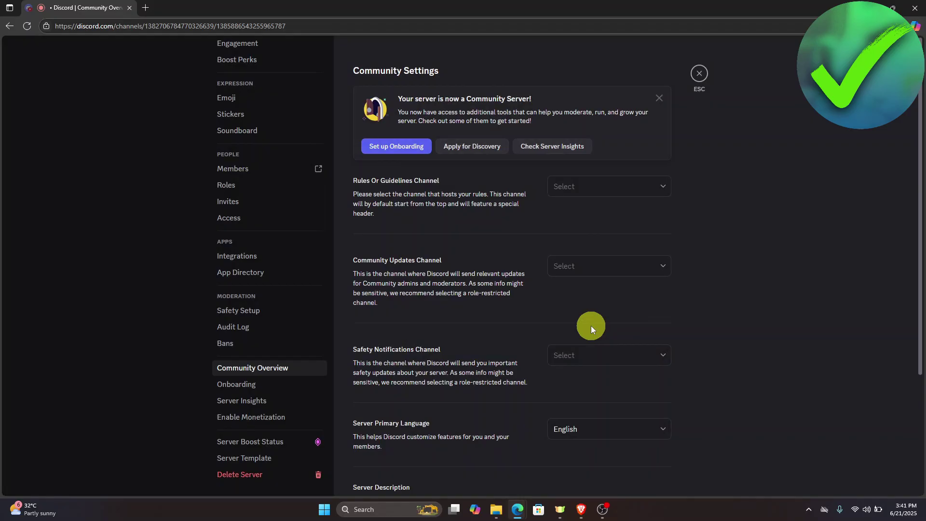
# Step: Begin onboarding setup and advance to the Default Channels step
pyautogui.click(259, 383)
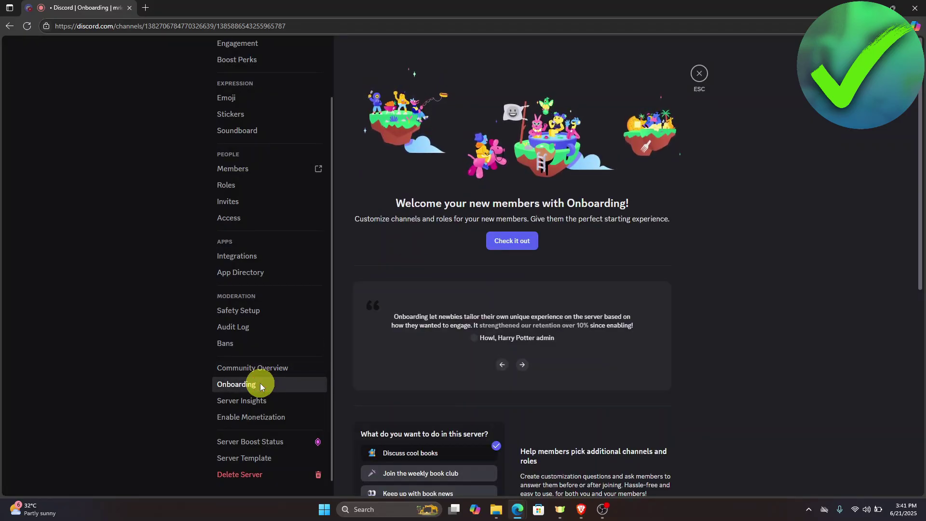
pyautogui.click(513, 240)
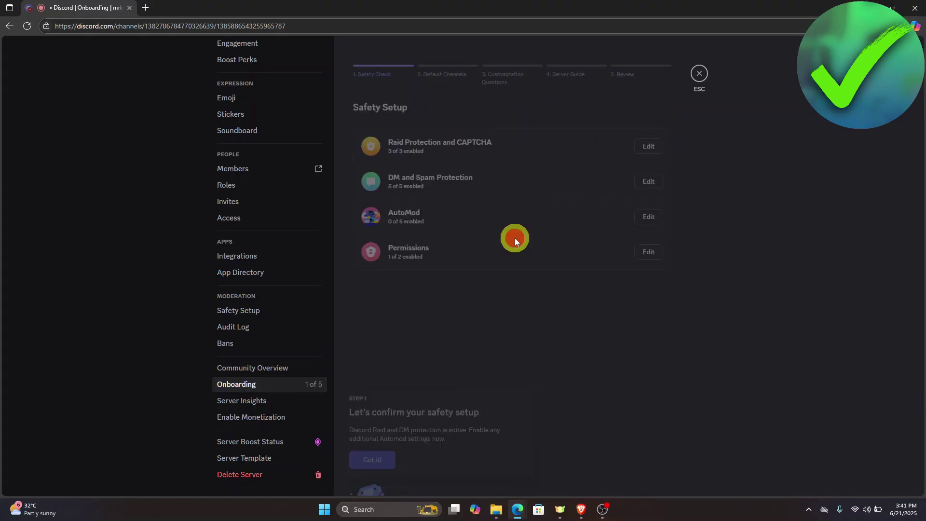
pyautogui.click(372, 423)
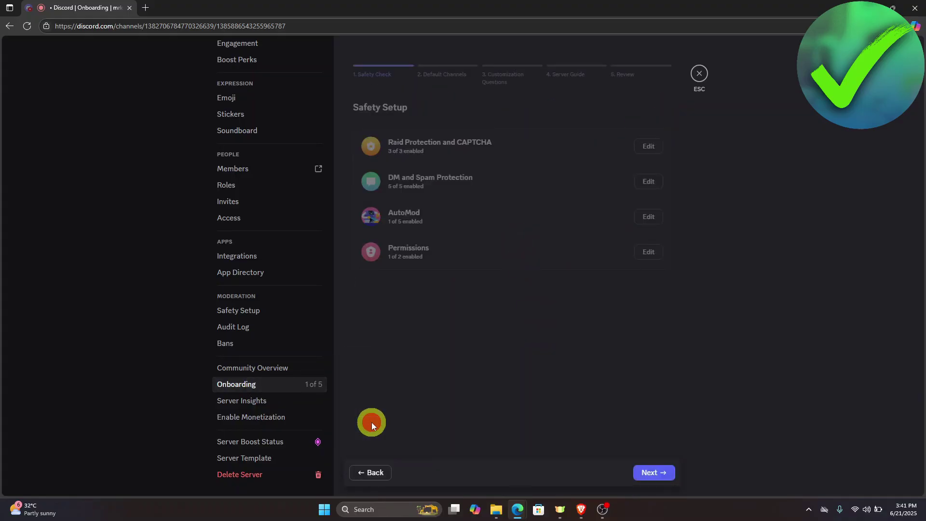
pyautogui.click(652, 472)
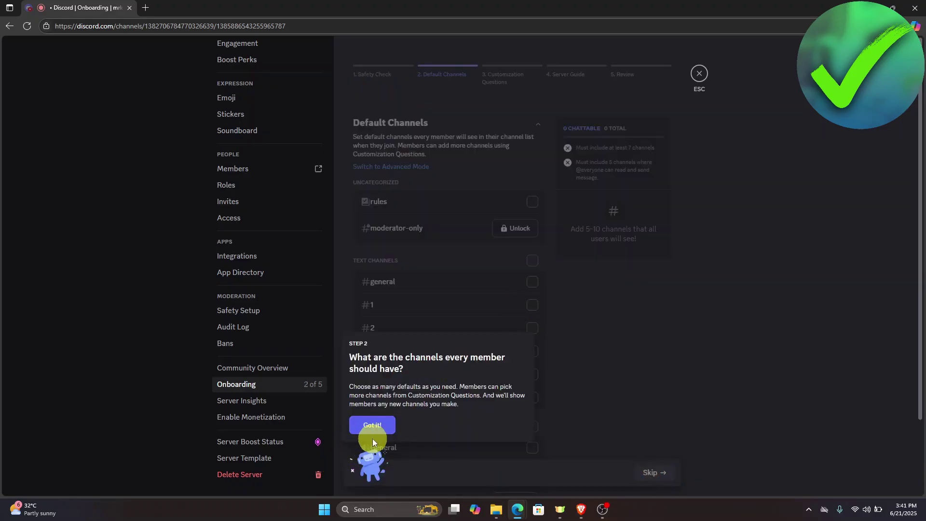
pyautogui.click(372, 426)
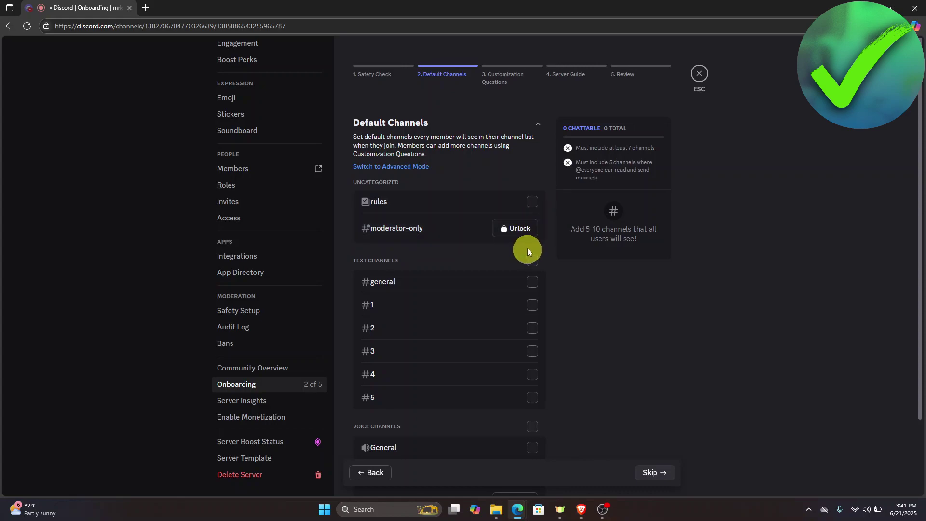
# Step: Make rules and the TEXT CHANNELS category (general, channels 1–5) default channels, then continue
pyautogui.click(533, 203)
pyautogui.click(532, 261)
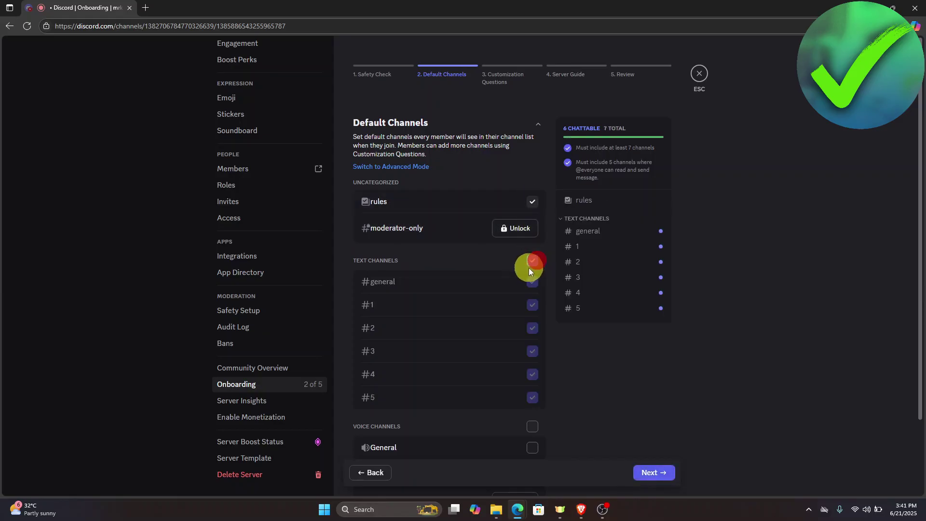
pyautogui.scroll(-2, 521, 283)
pyautogui.scroll(2, 521, 283)
pyautogui.click(652, 473)
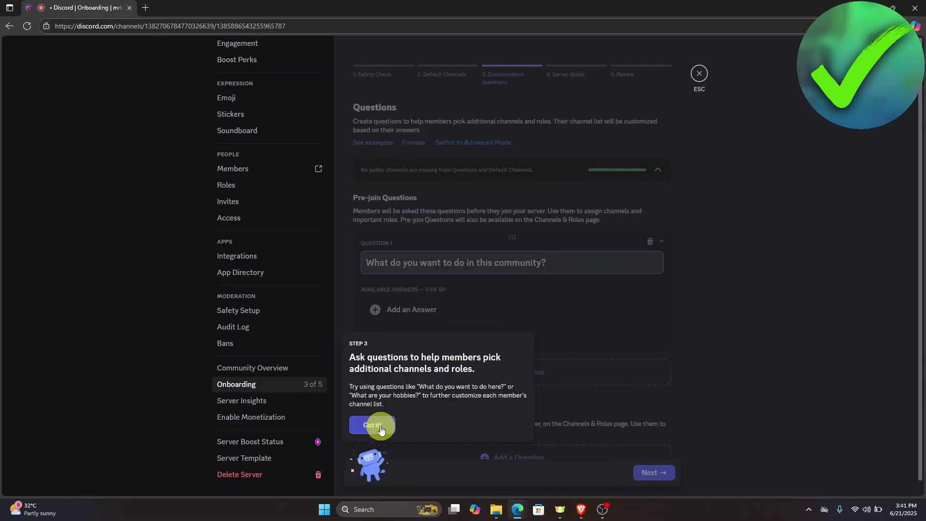
# Step: Dismiss the Step 3 tip and select the whole Question 1 text
pyautogui.click(372, 425)
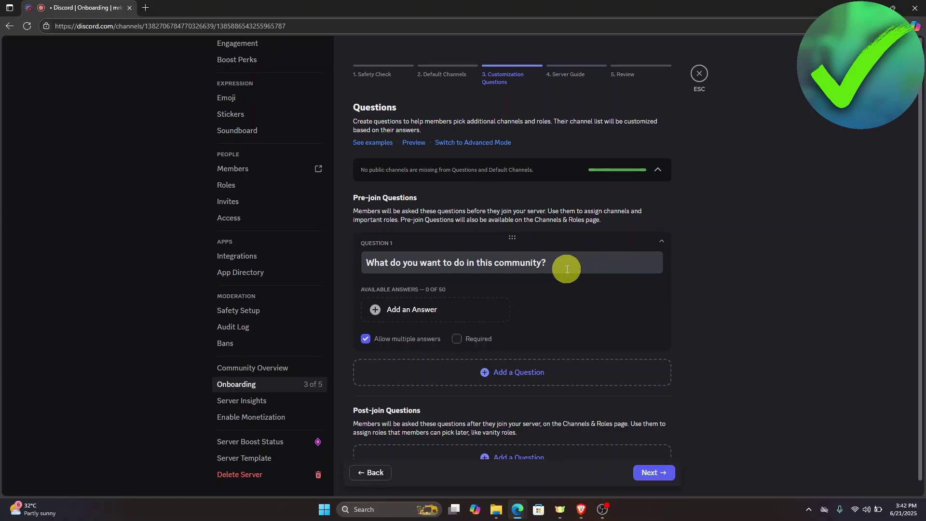
pyautogui.moveTo(579, 259); pyautogui.dragTo(365, 261)
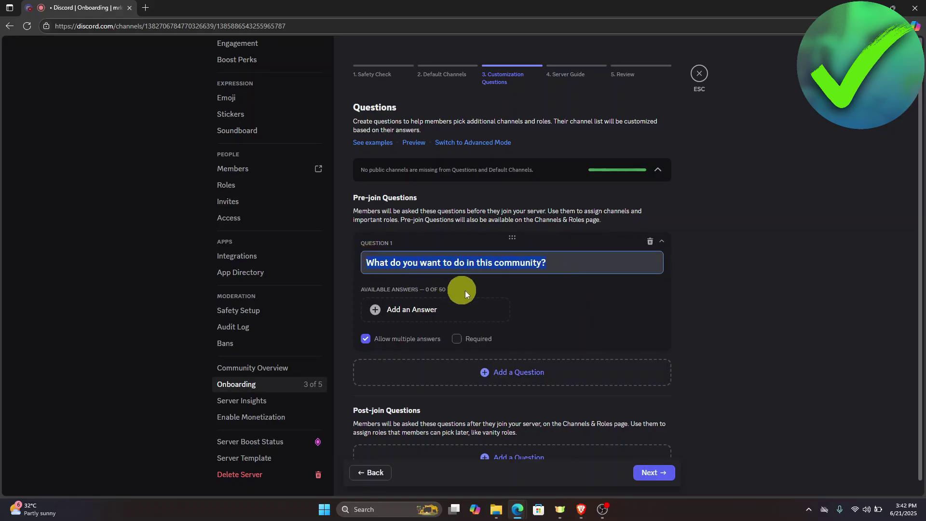
pyautogui.click(531, 293)
pyautogui.click(430, 311)
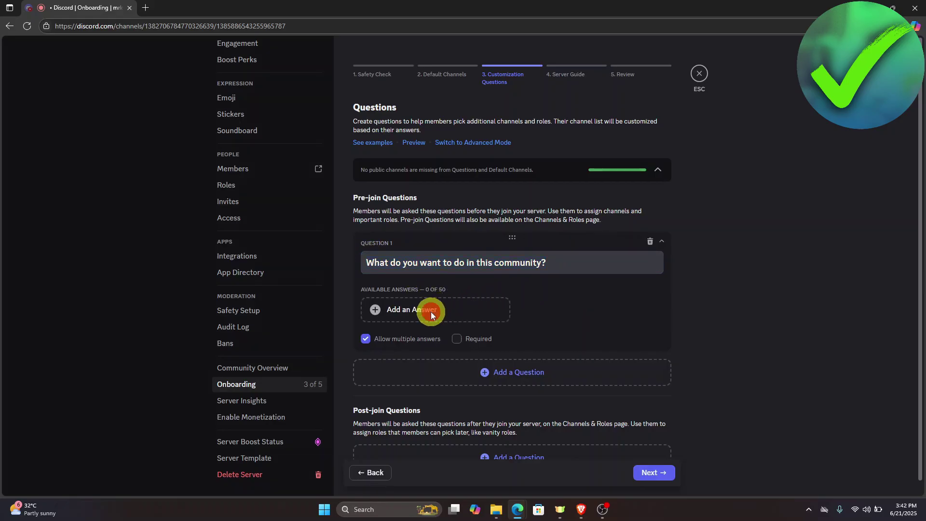
pyautogui.write('yes')
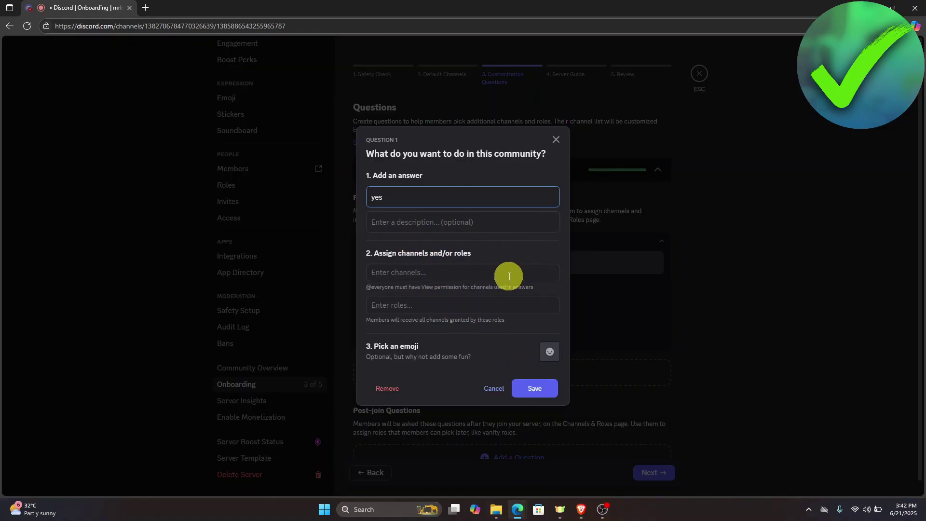
pyautogui.click(432, 272)
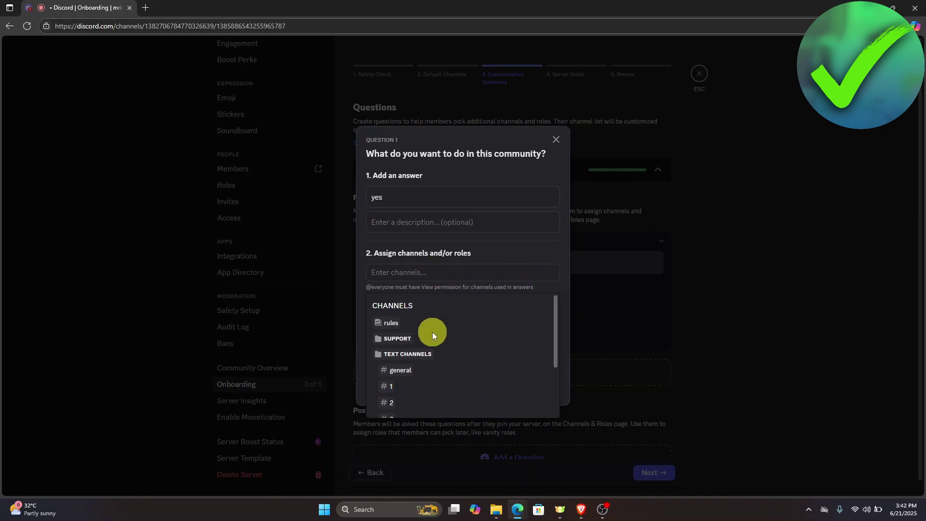
pyautogui.click(391, 356)
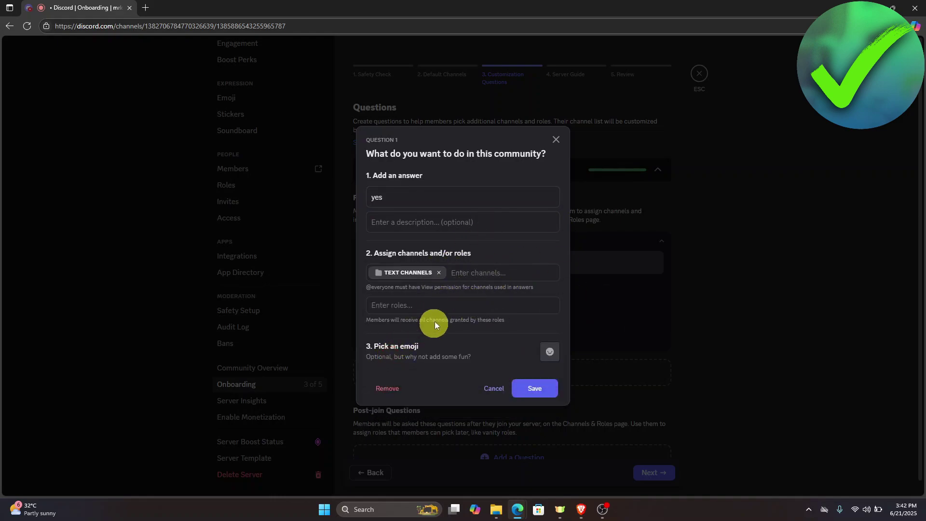
pyautogui.click(438, 306)
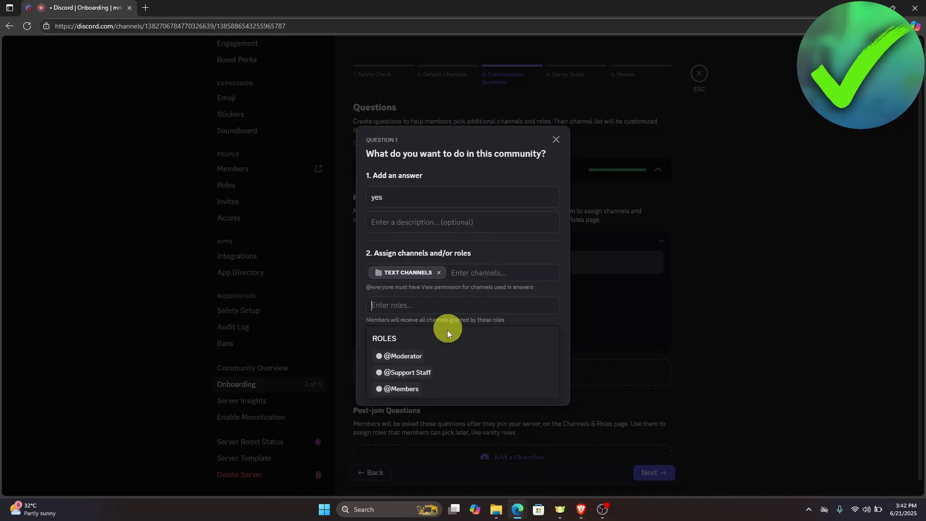
pyautogui.click(402, 388)
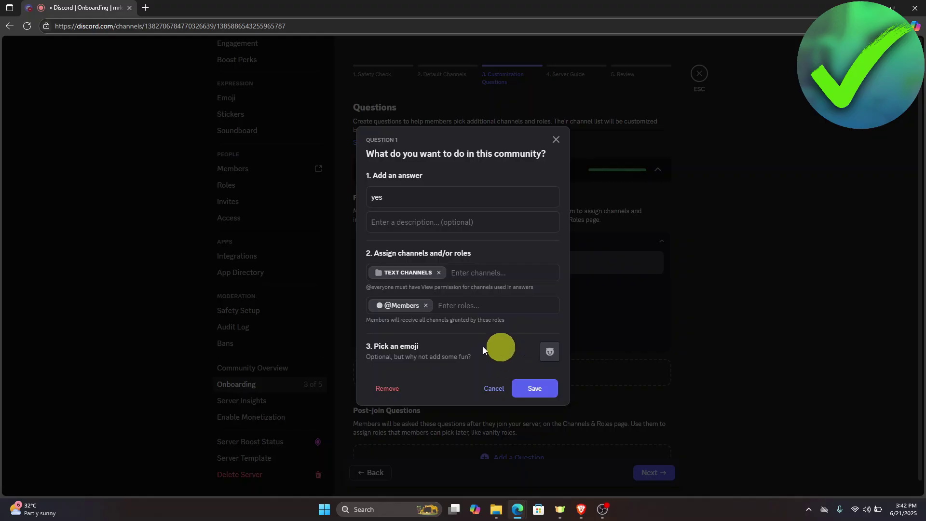
pyautogui.click(537, 388)
pyautogui.scroll(-1, 577, 279)
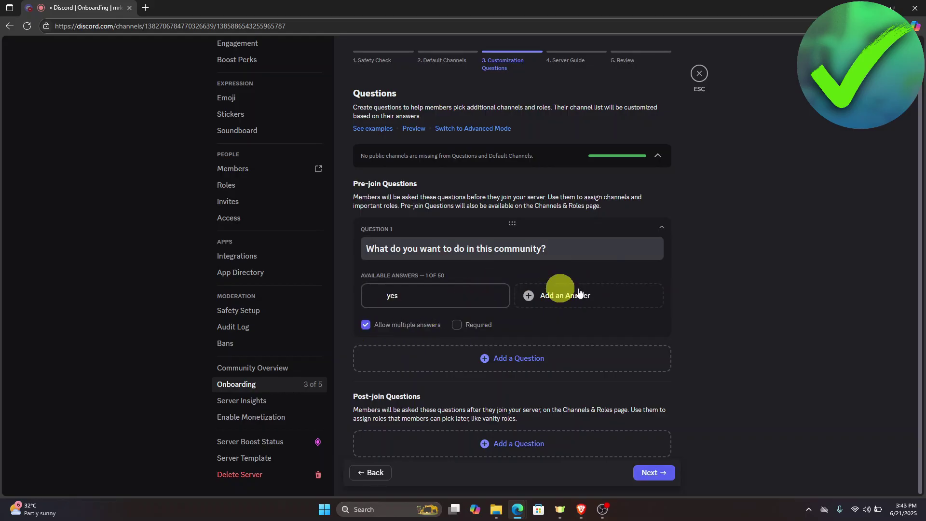
# Step: Allow only one answer, mark the question Required, and advance to Server Guide
pyautogui.click(365, 324)
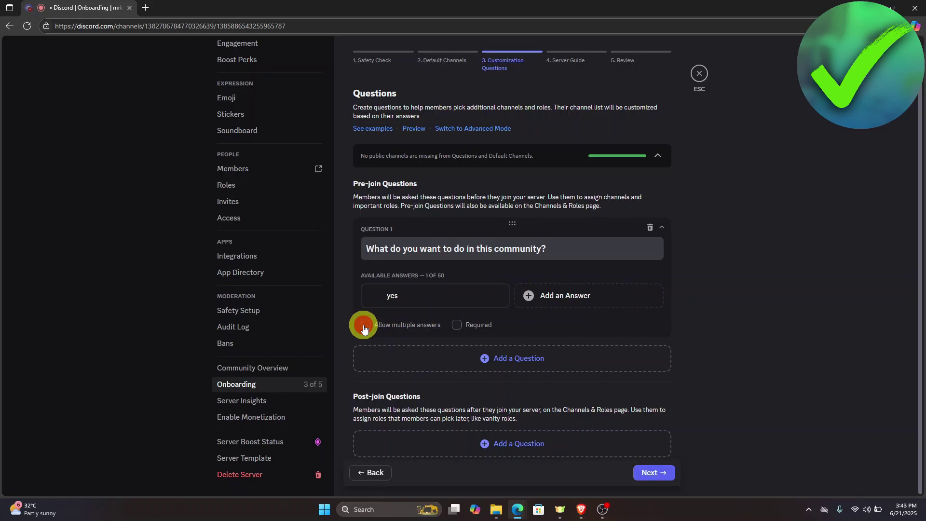
pyautogui.click(456, 323)
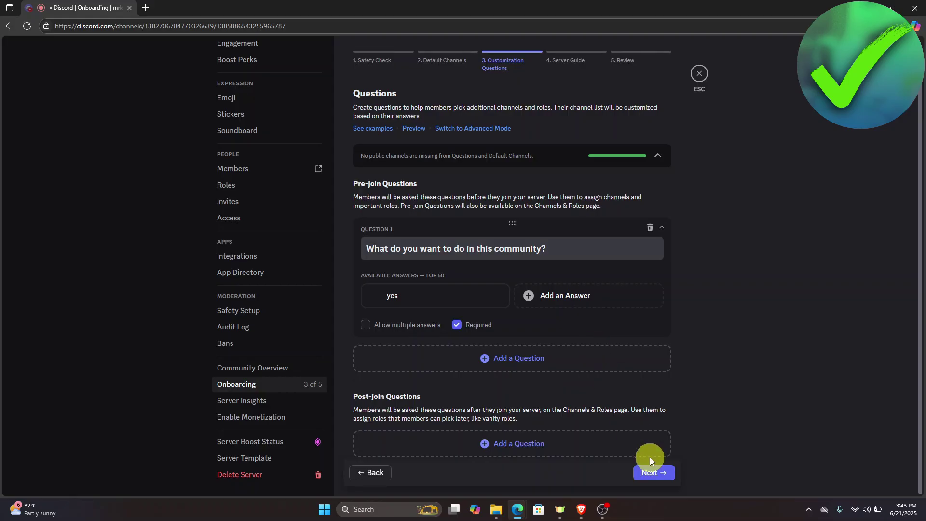
pyautogui.click(652, 473)
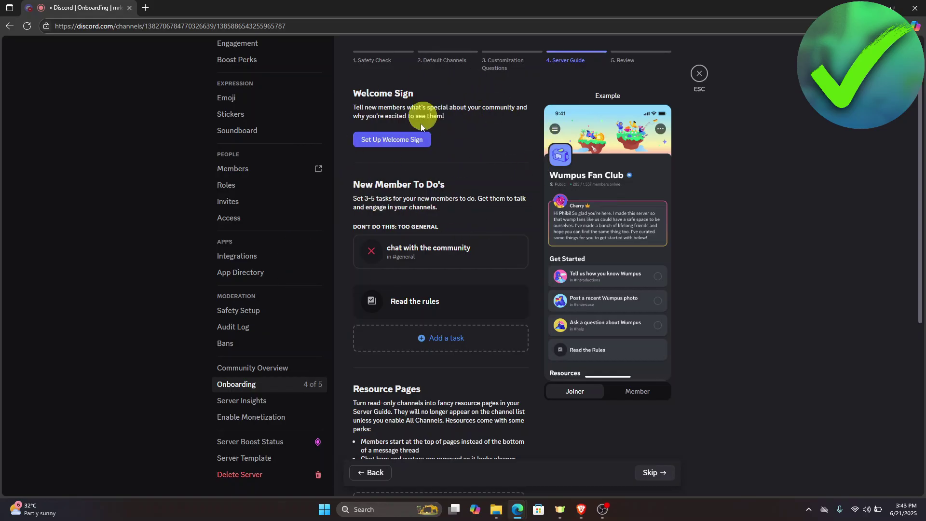
# Step: Save a Welcome Sign authored by the server owner with the message 'Hi welcome!'
pyautogui.click(411, 140)
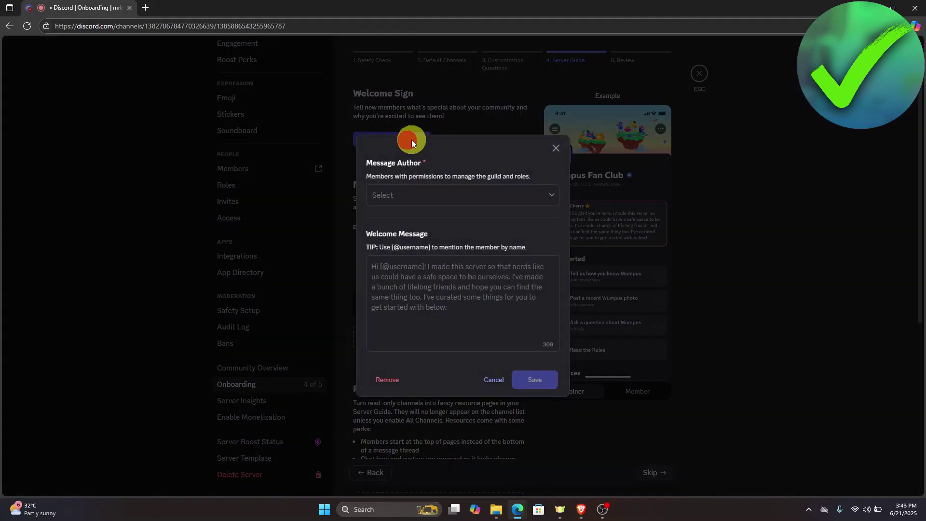
pyautogui.click(498, 200)
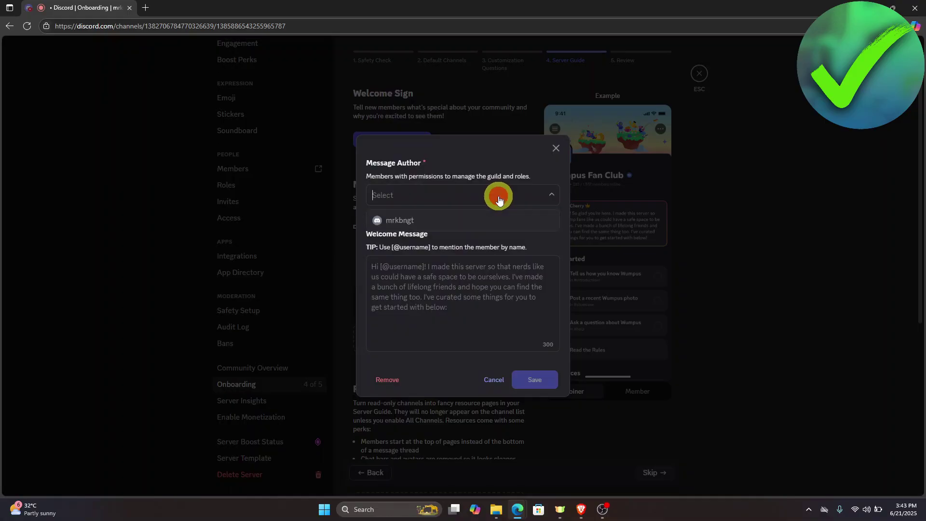
pyautogui.click(460, 221)
pyautogui.click(440, 284)
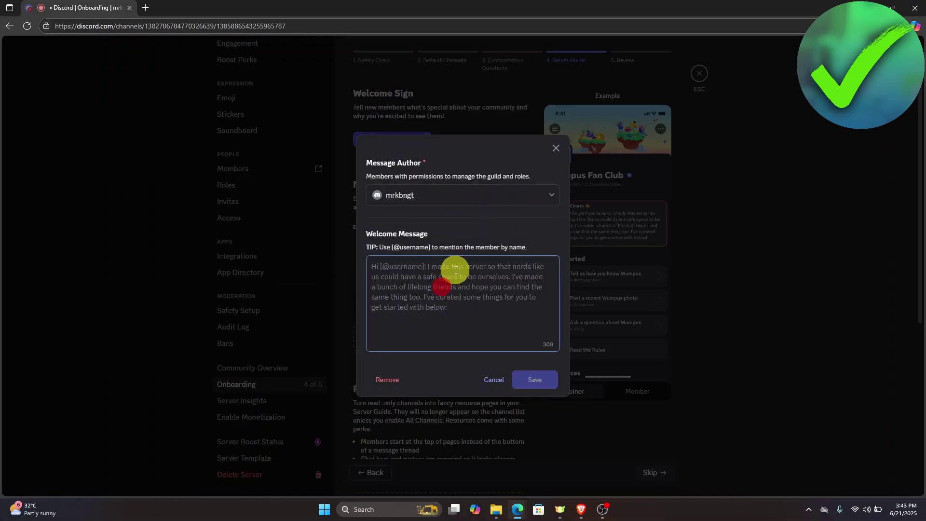
pyautogui.write('Hi welcome!')
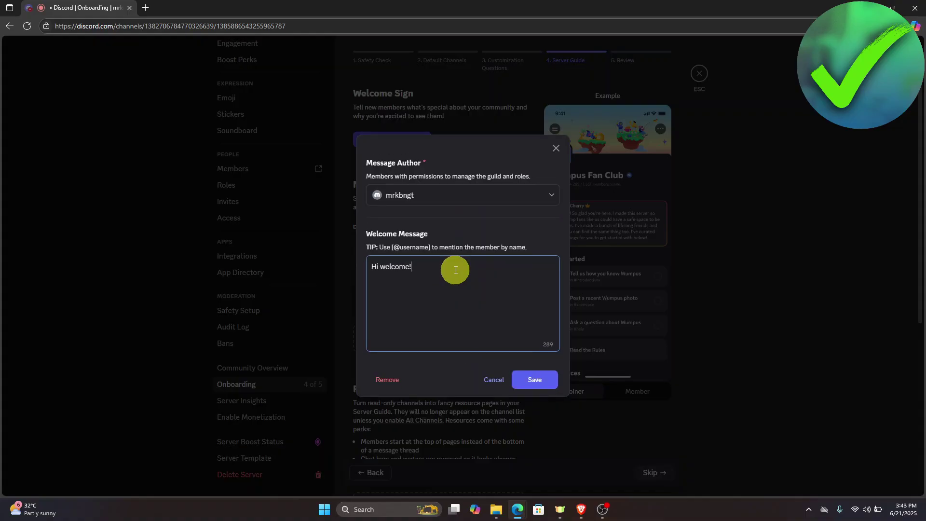
pyautogui.click(536, 385)
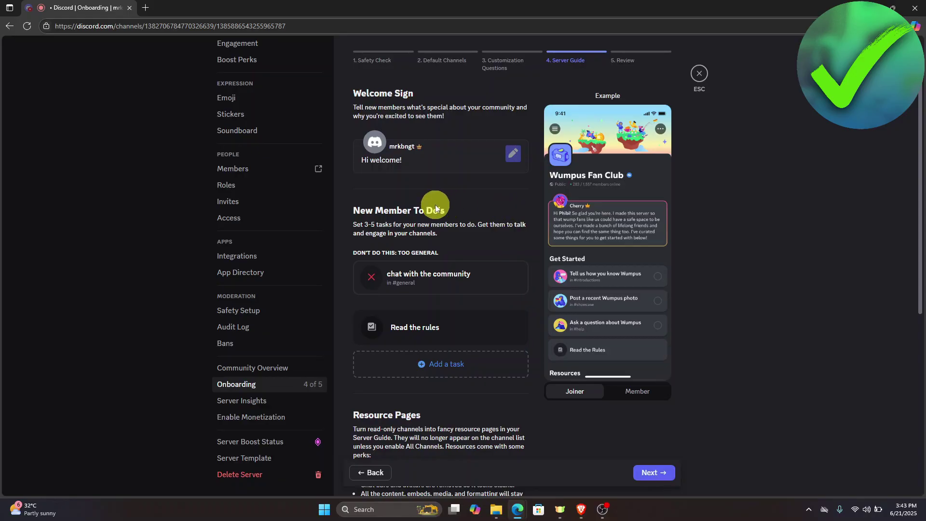
# Step: Add to-do 'Say hi in the chat' in #general, completed when the member sends a message
pyautogui.scroll(1, 449, 198)
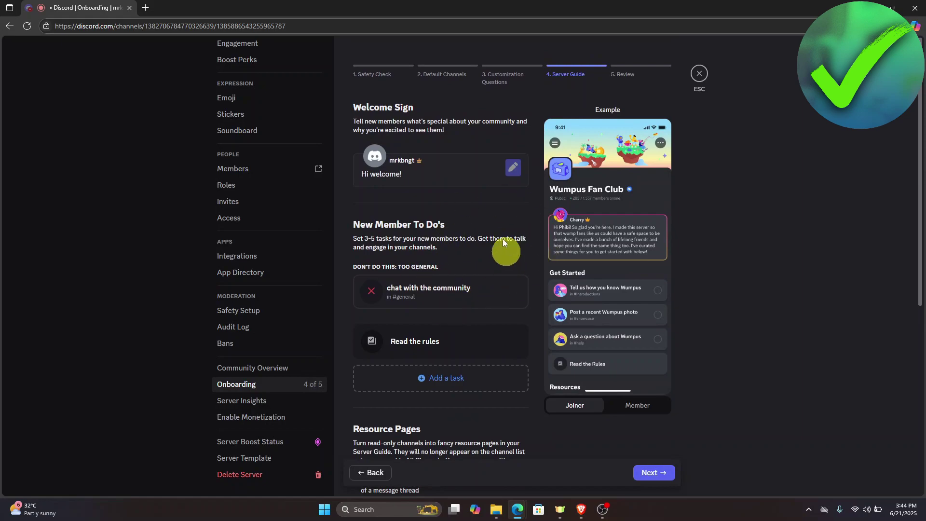
pyautogui.click(451, 377)
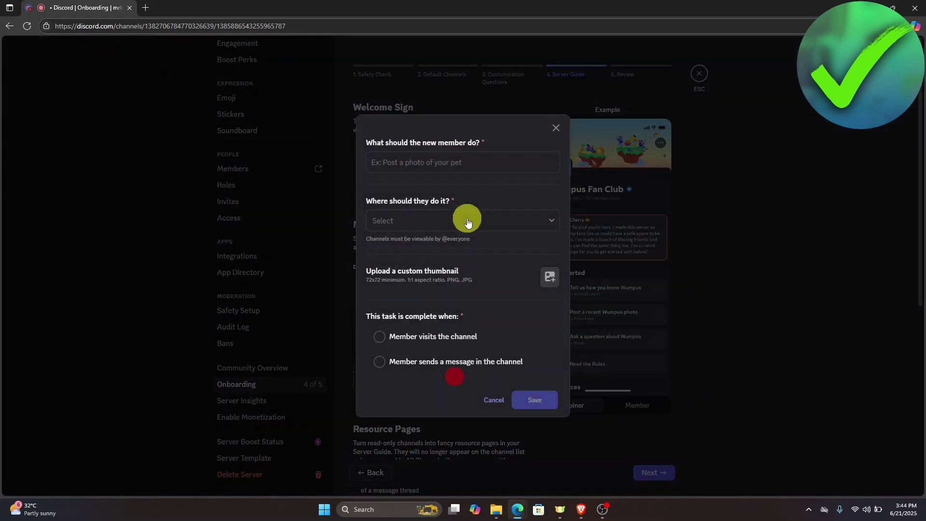
pyautogui.click(449, 162)
pyautogui.write('Say hi in the c')
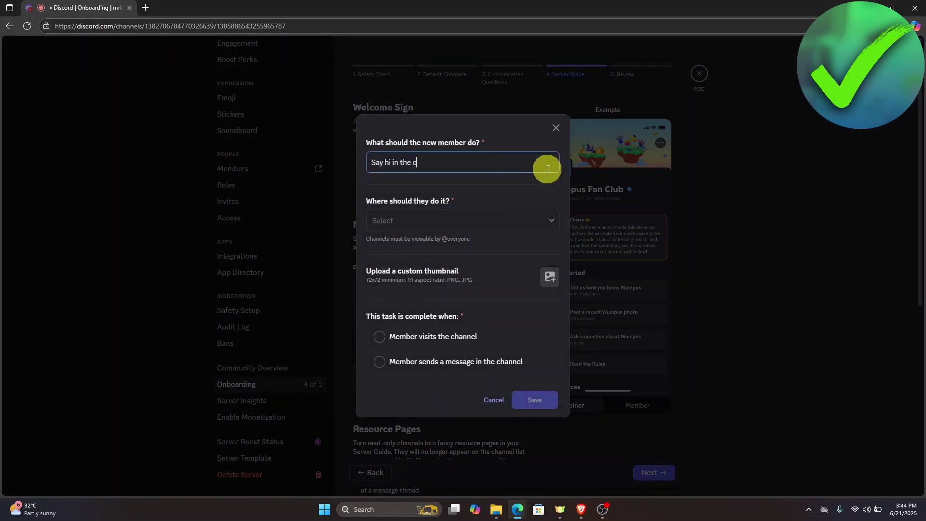
pyautogui.write('hat')
pyautogui.click(471, 221)
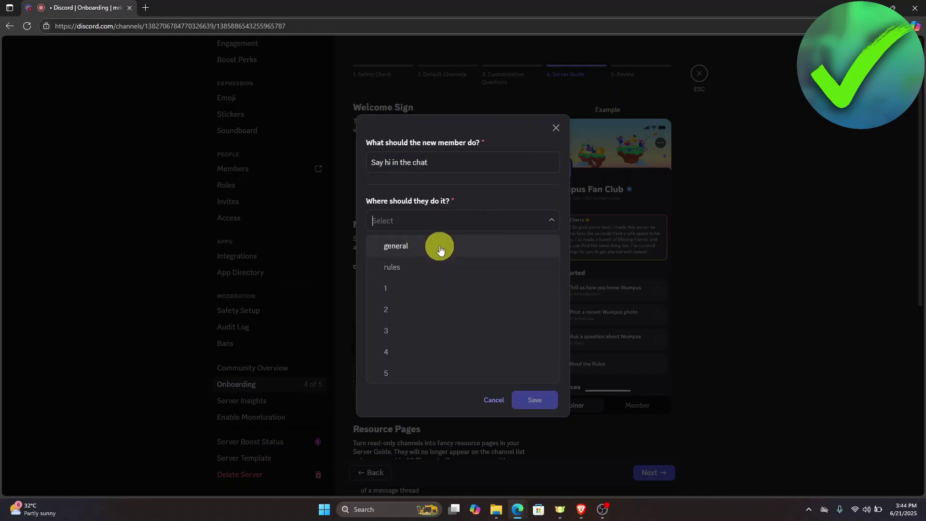
pyautogui.click(439, 247)
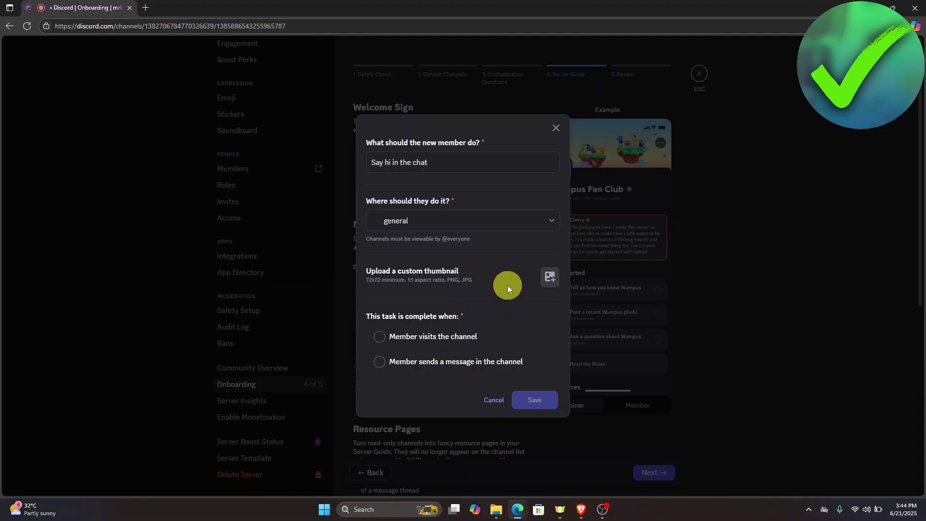
pyautogui.click(379, 336)
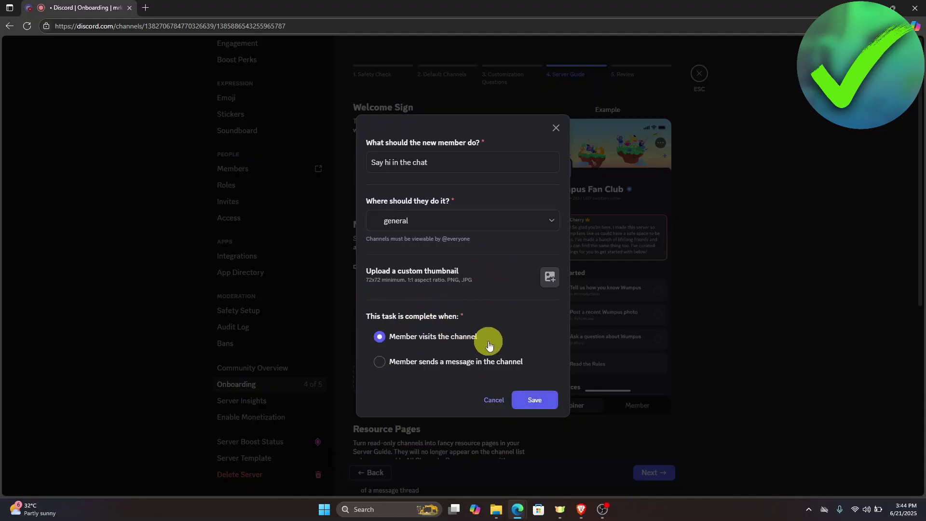
pyautogui.click(479, 368)
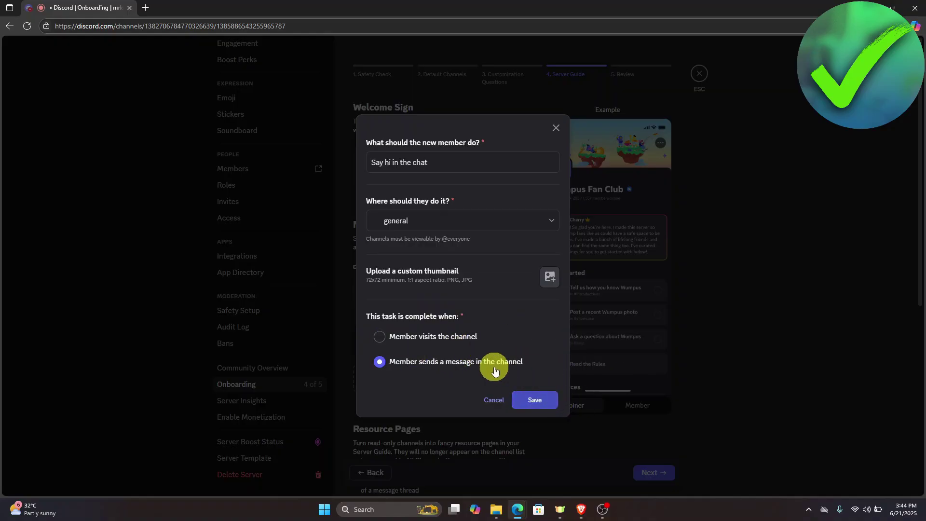
pyautogui.click(535, 401)
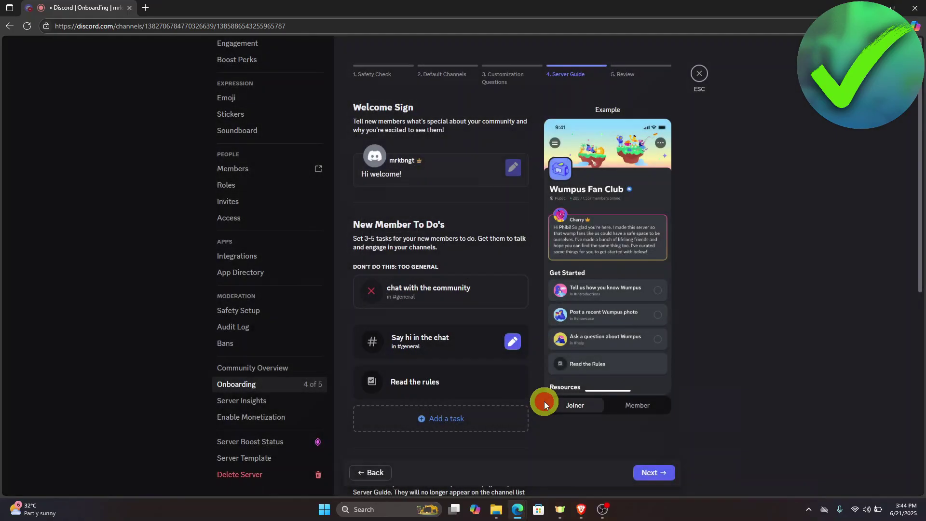
# Step: Add to-do 'send a photo' in #rules, completed when the member visits the channel
pyautogui.click(450, 419)
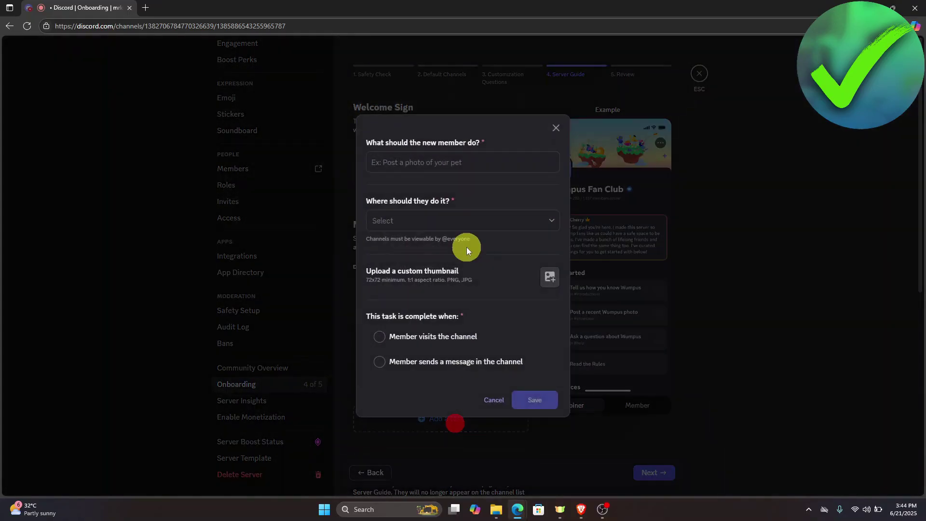
pyautogui.click(446, 167)
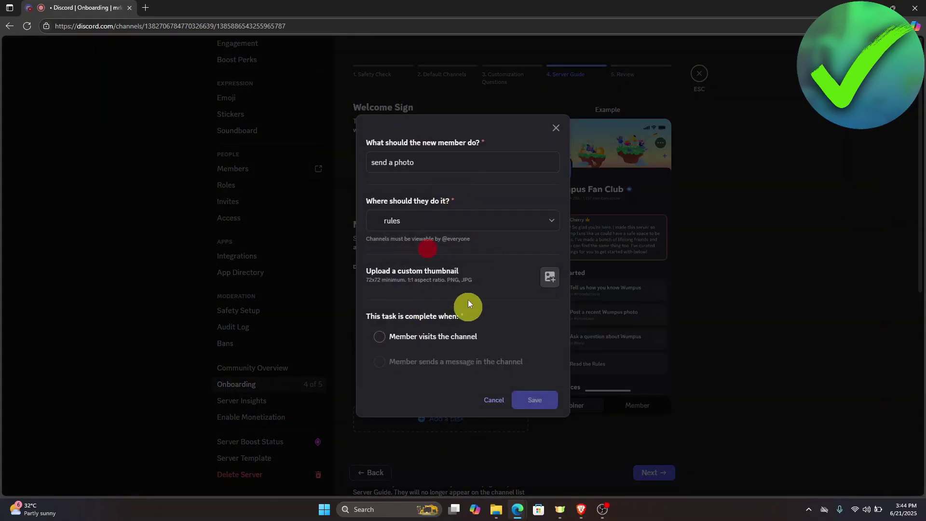
pyautogui.click(378, 336)
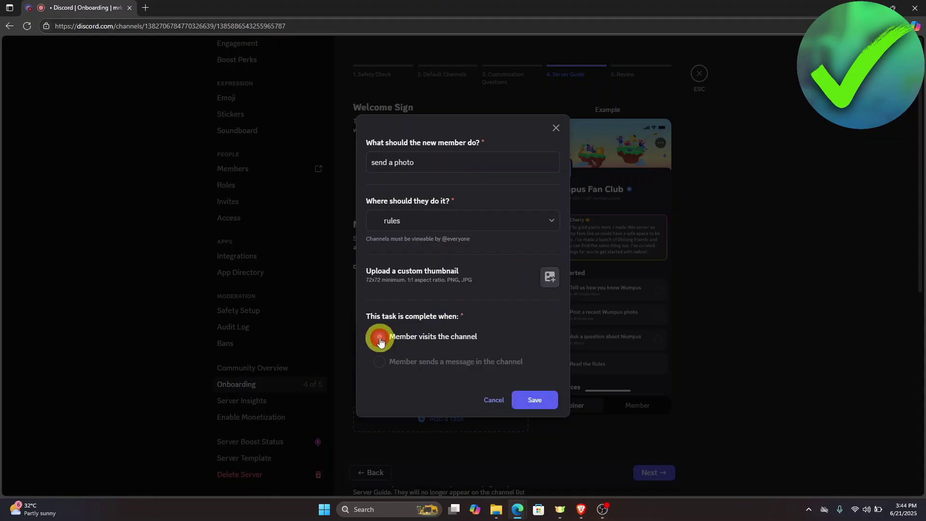
pyautogui.click(534, 399)
pyautogui.scroll(-1, 482, 294)
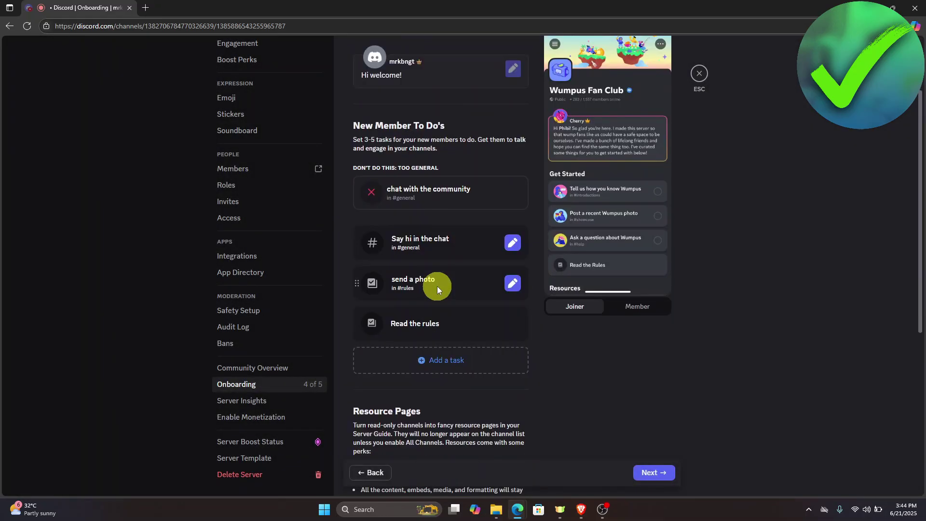
pyautogui.scroll(-4, 437, 288)
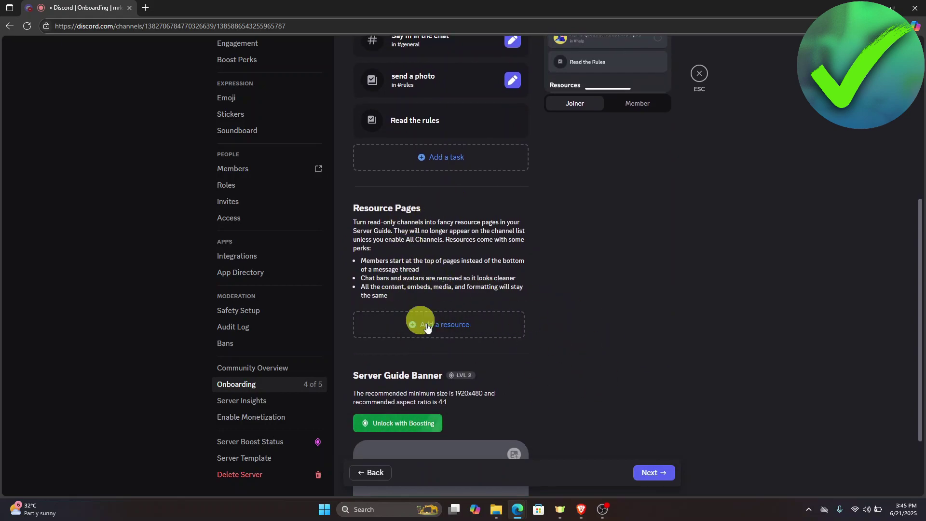
pyautogui.scroll(-1, 470, 322)
pyautogui.scroll(-2, 470, 322)
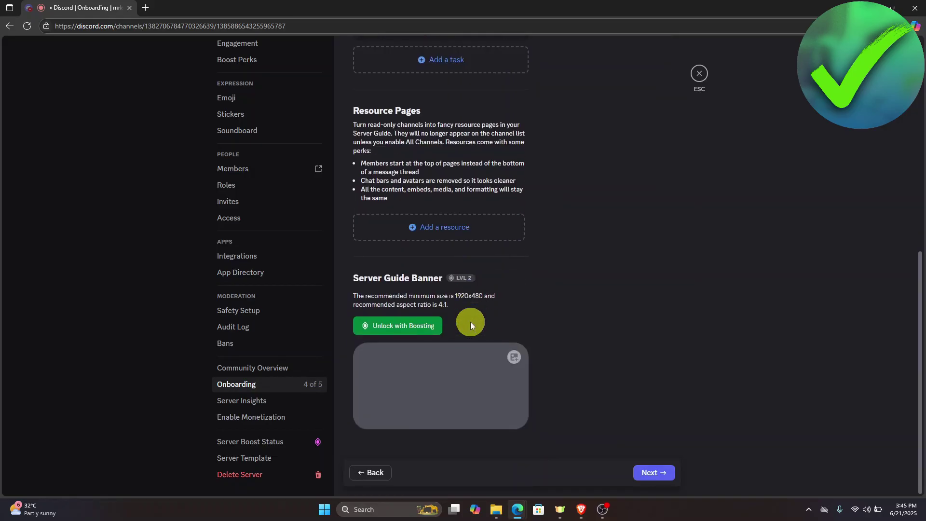
pyautogui.scroll(10, 470, 322)
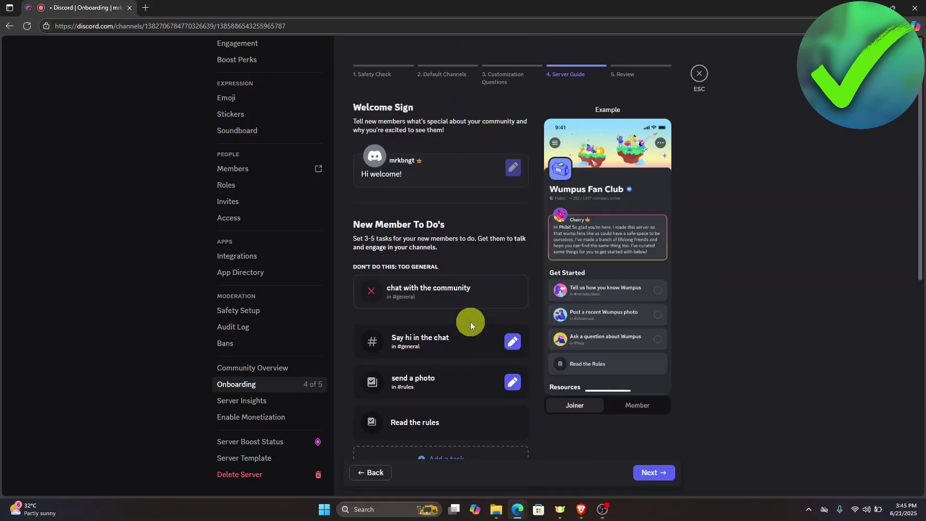
# Step: Advance to Review, then go back to edit the Server Guide
pyautogui.click(655, 473)
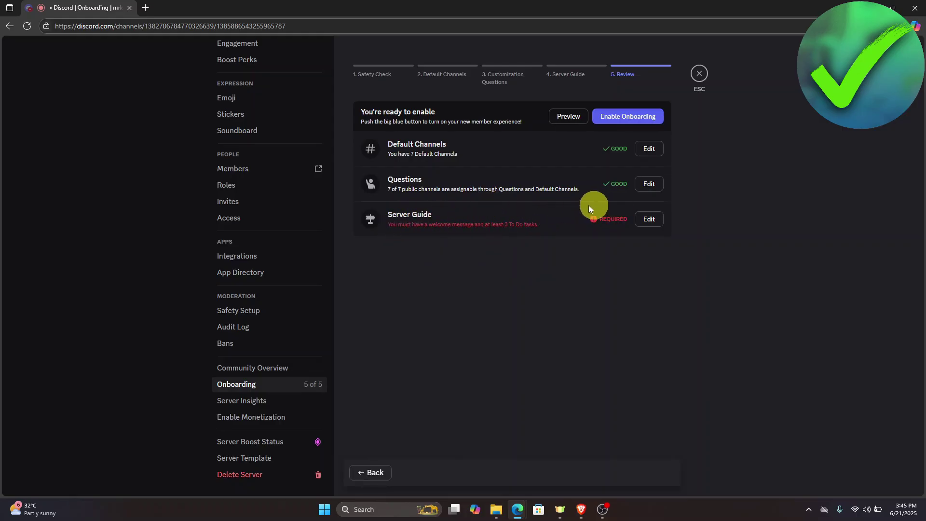
pyautogui.click(650, 218)
pyautogui.scroll(-2, 482, 254)
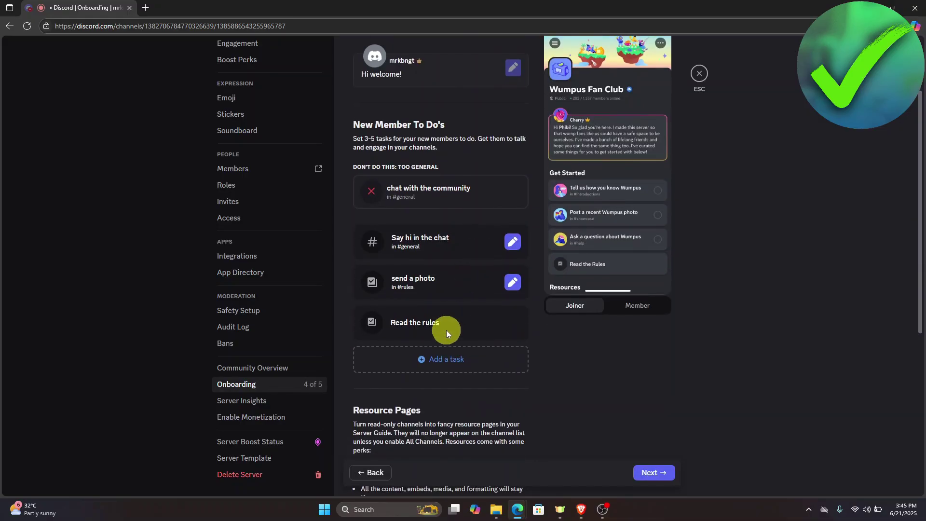
# Step: Add to-do 'say hello in the chat' in channel 1, completed when the member sends a message
pyautogui.click(442, 359)
pyautogui.click(458, 167)
pyautogui.write('say hello in the chat')
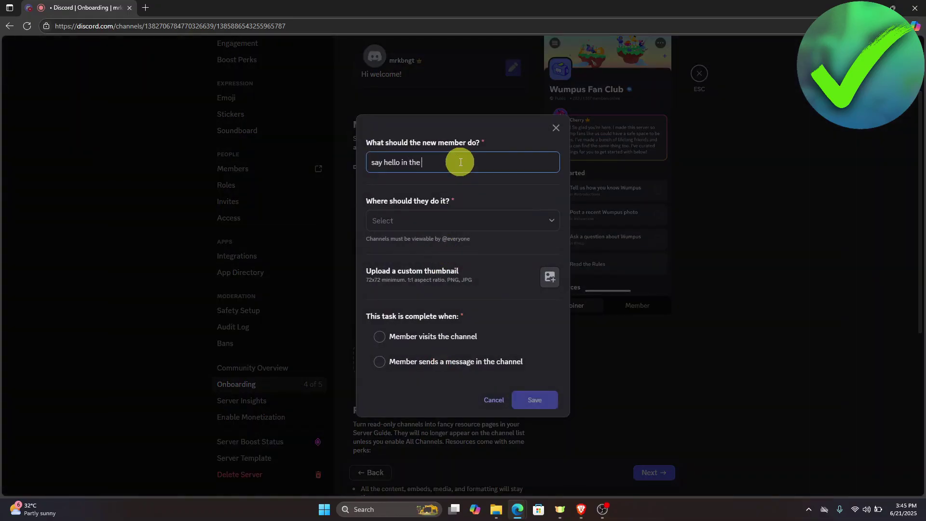
pyautogui.click(439, 219)
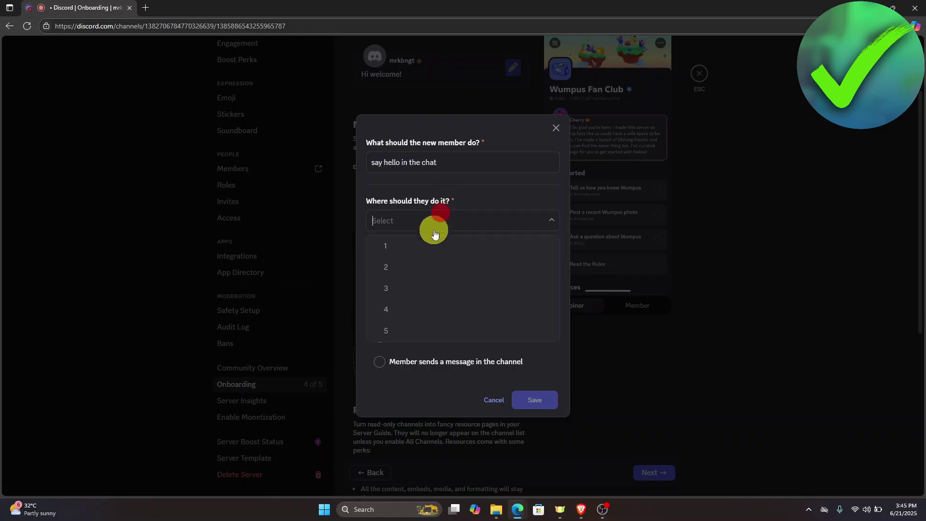
pyautogui.click(433, 242)
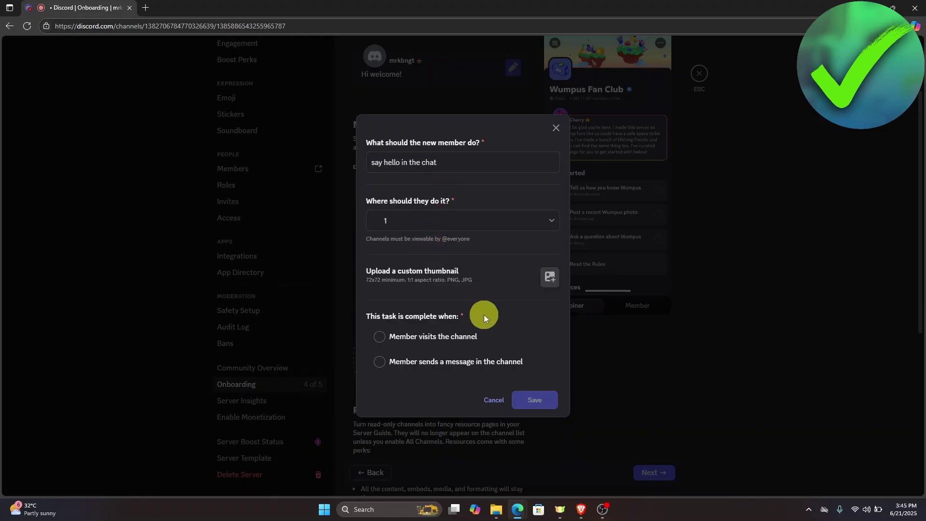
pyautogui.click(413, 338)
pyautogui.click(461, 368)
pyautogui.click(533, 398)
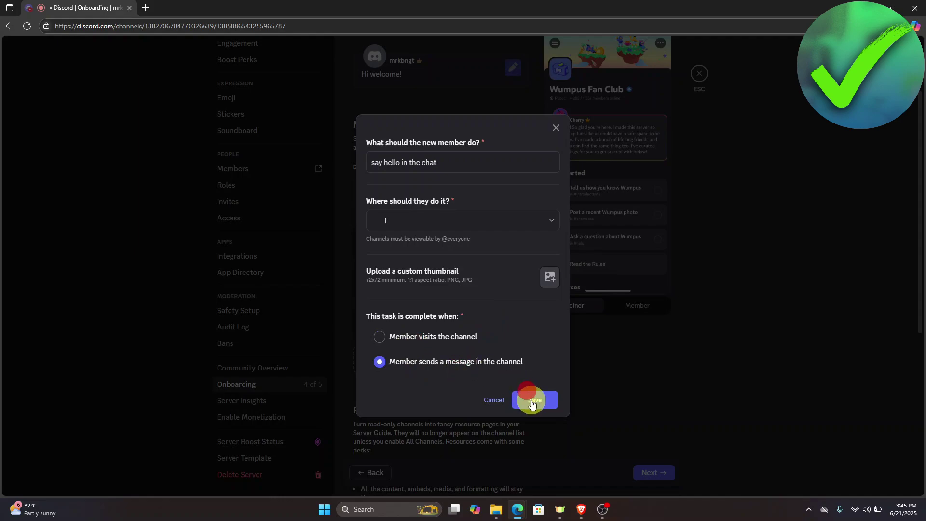
pyautogui.scroll(-5, 557, 381)
# Step: Proceed to the Review step and switch onboarding on for the server
pyautogui.click(643, 471)
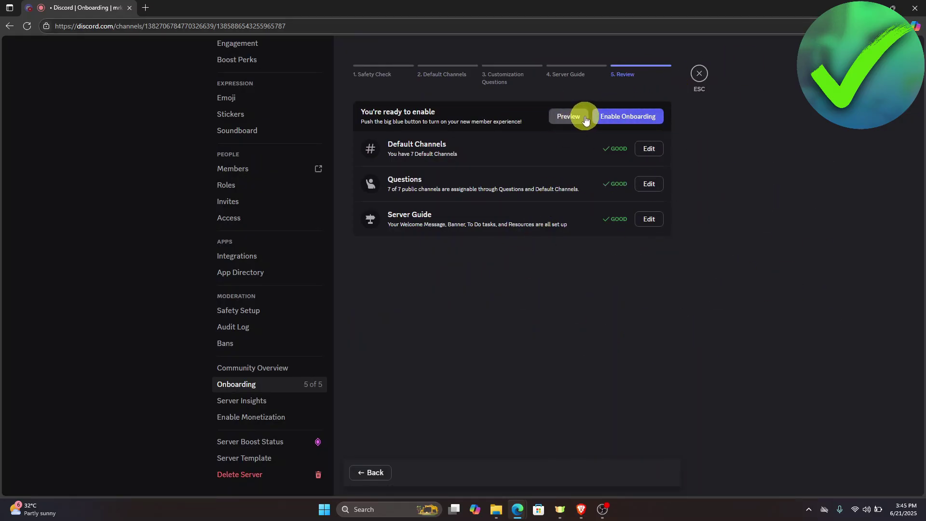
pyautogui.click(627, 121)
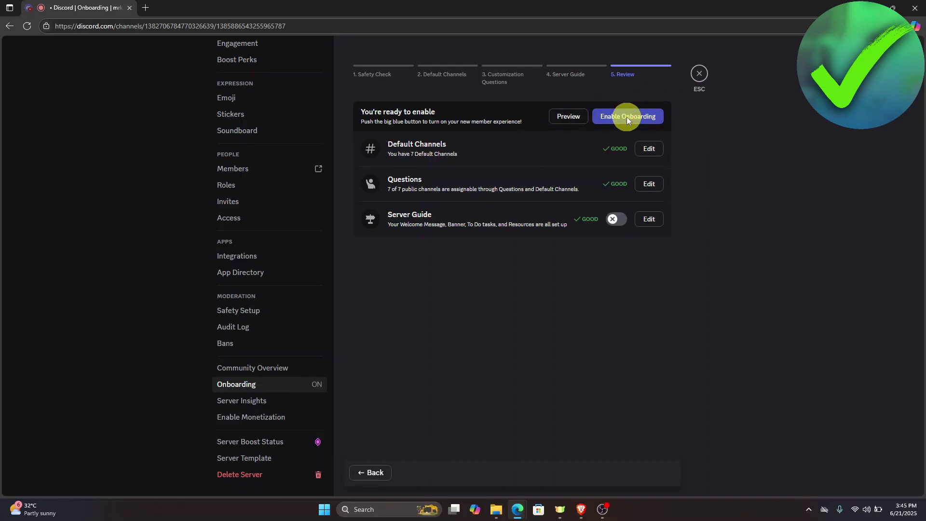